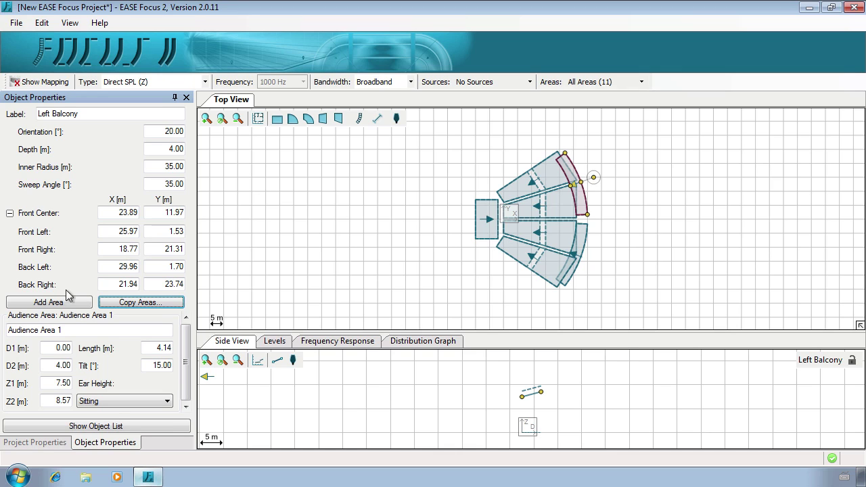
- Look for Add Sound Source in the Edit and Top View menus, then deselect the balcony zone
click(32, 23)
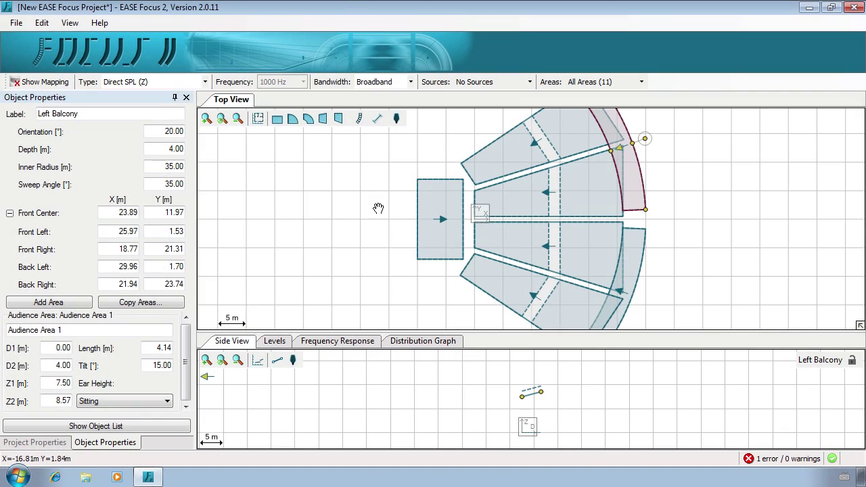
right_click(378, 209)
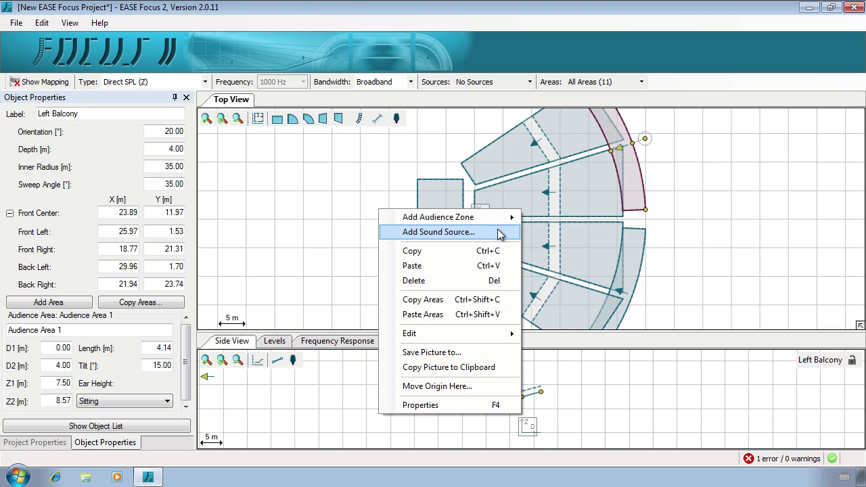
click(385, 170)
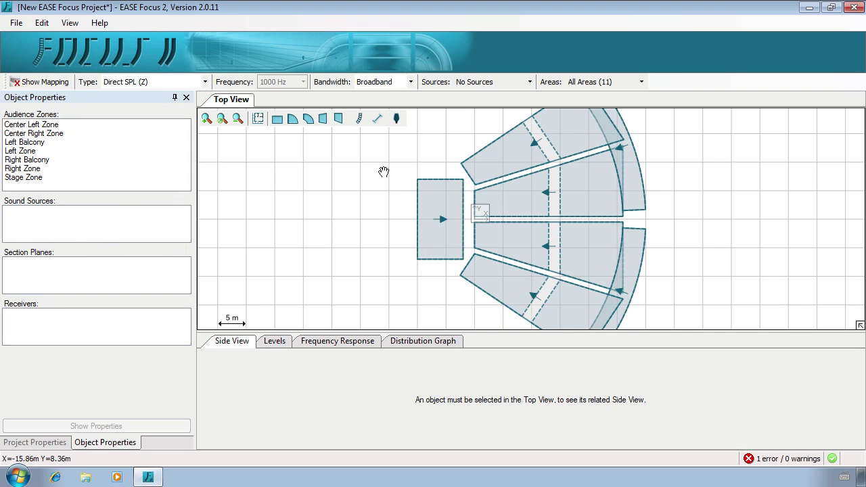
- Place an AFMG Sphere Line array at the stage front, aimed out into the audience
click(359, 120)
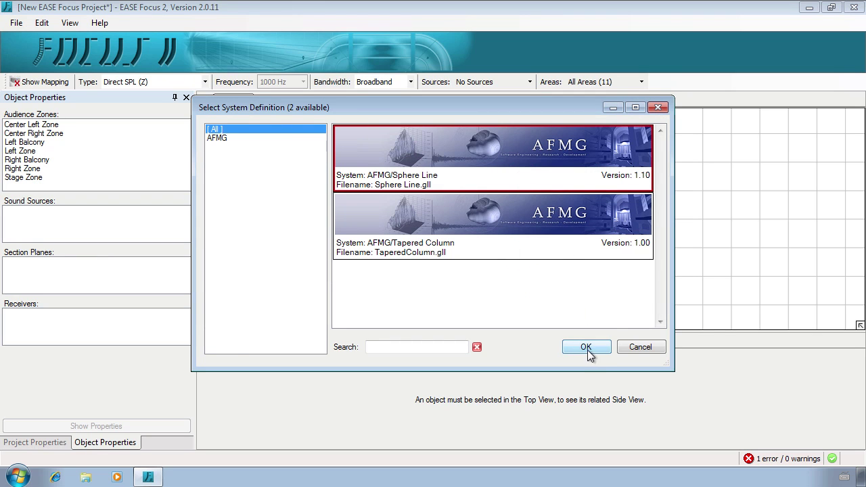
click(586, 346)
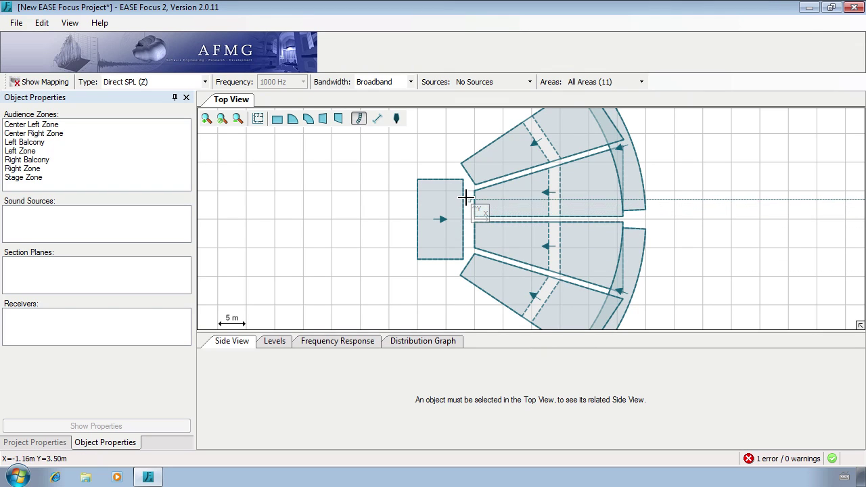
click(466, 196)
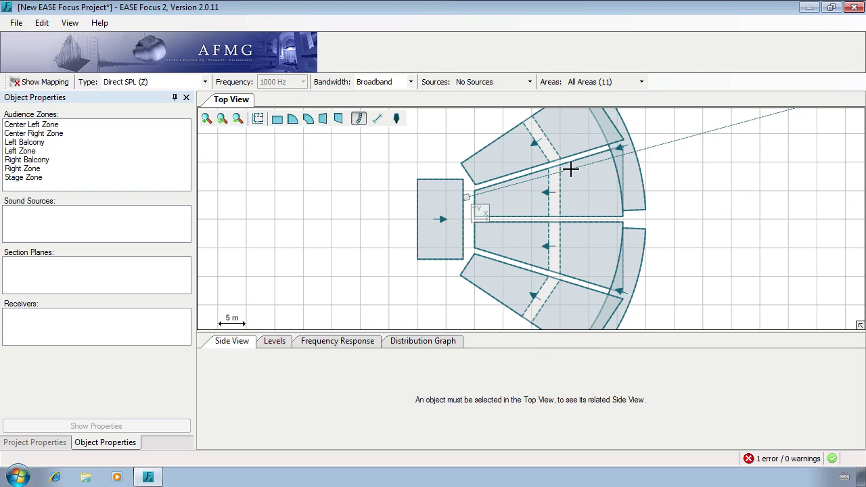
click(575, 165)
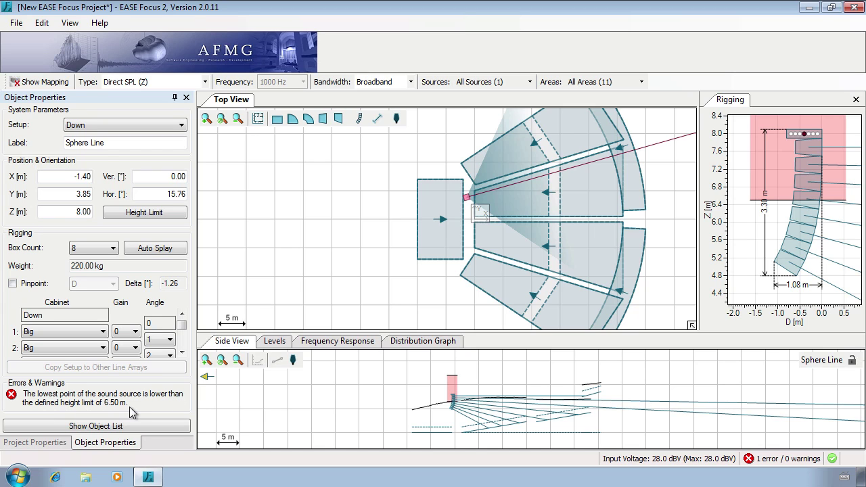
- Raise the Sphere Line array to 10.83 m in Side View and show its Levels plot
click(451, 403)
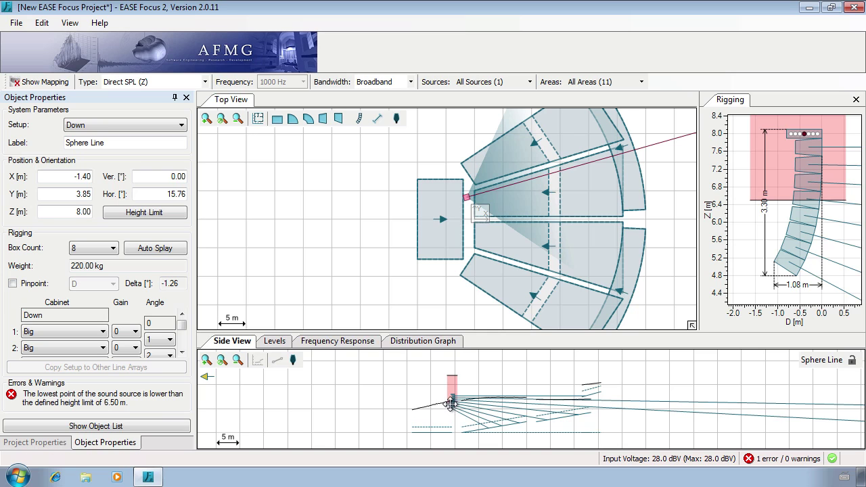
drag(451, 404, 451, 393)
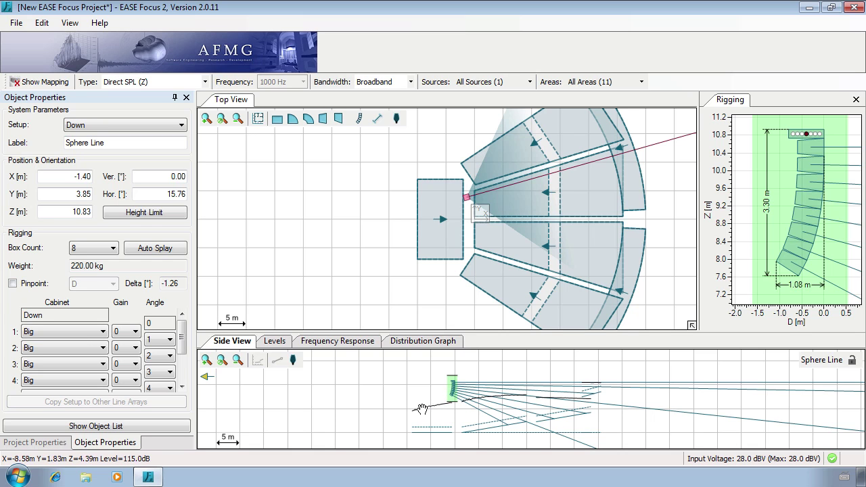
click(507, 252)
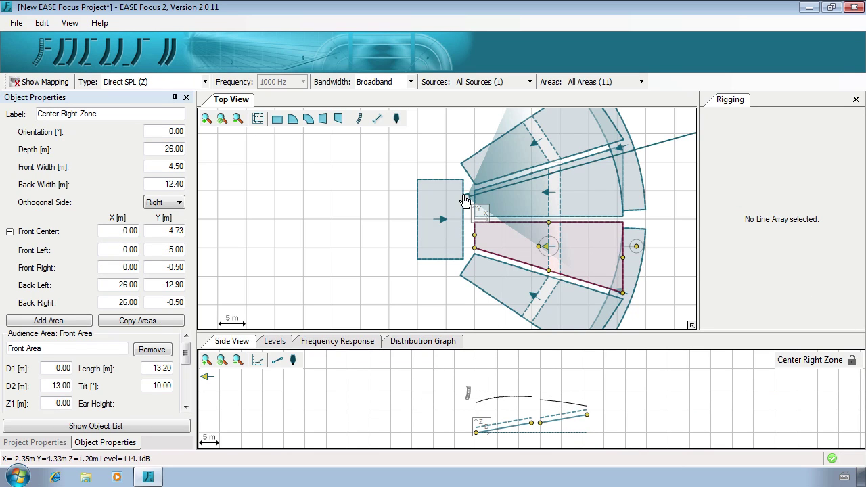
click(467, 195)
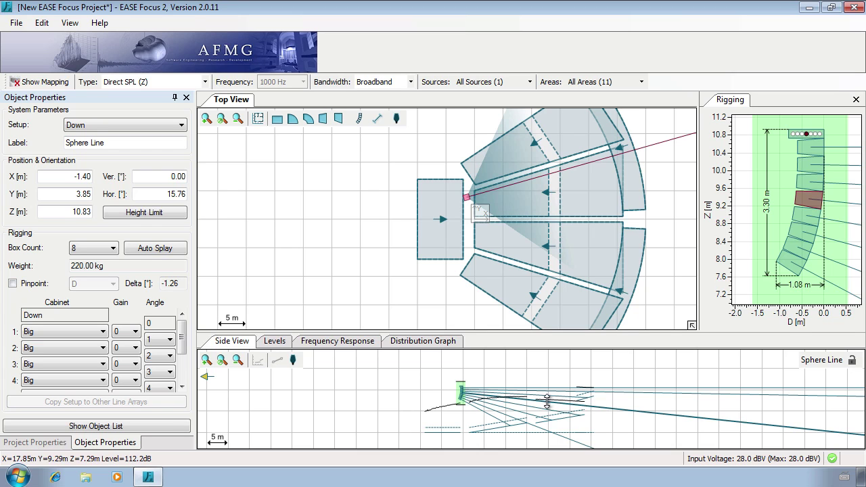
click(284, 345)
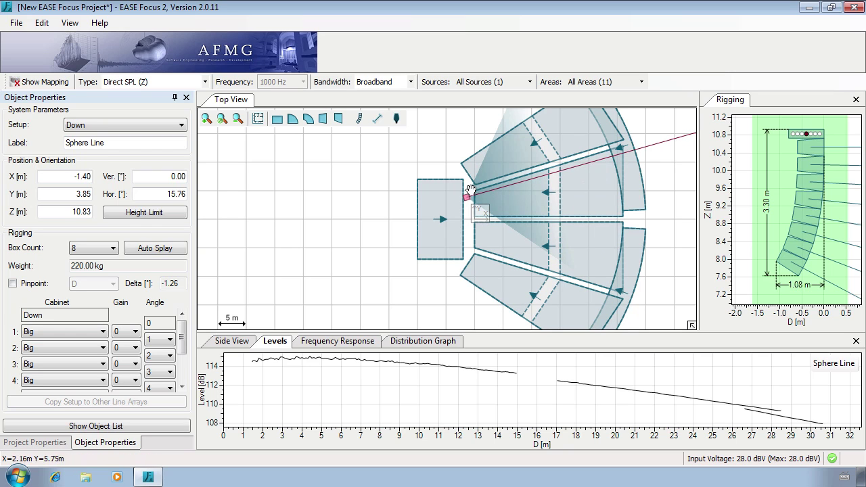
- Rename the array 'Left Main Array' and position it at X −1, Y 4.5 m
triple_click(128, 142)
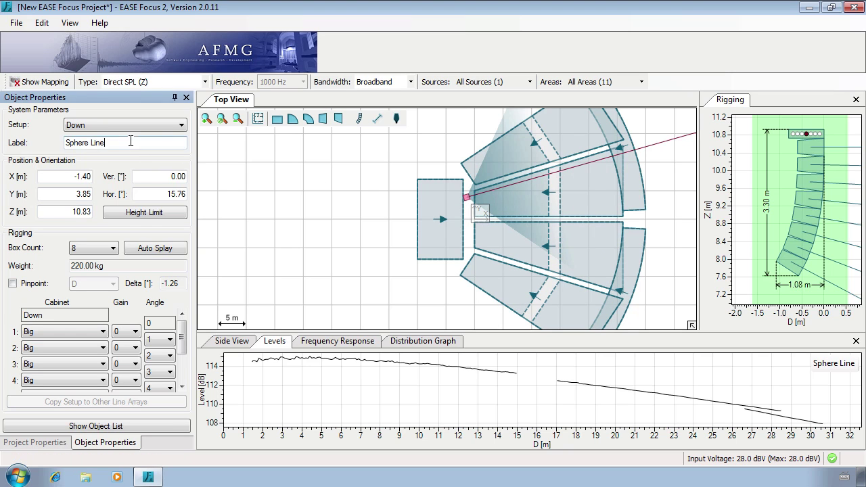
text(Left Main Array)
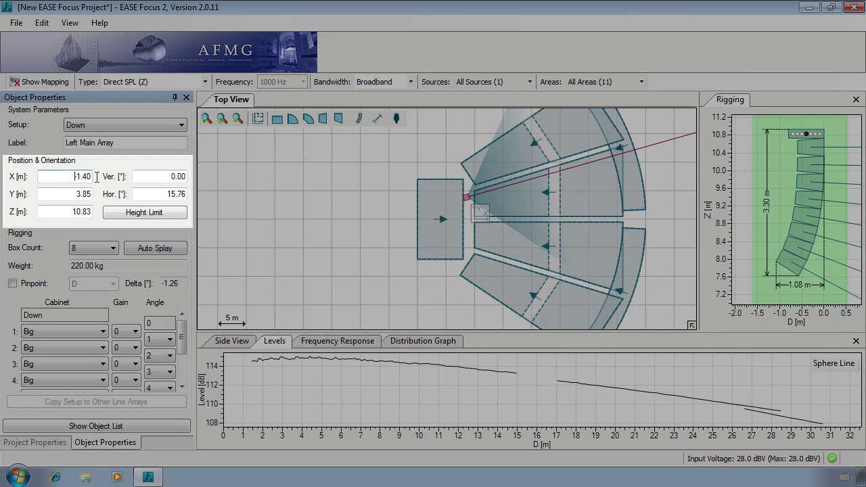
key(Delete)
key(Delete)
key(Delete)
key(Tab)
text(4.)
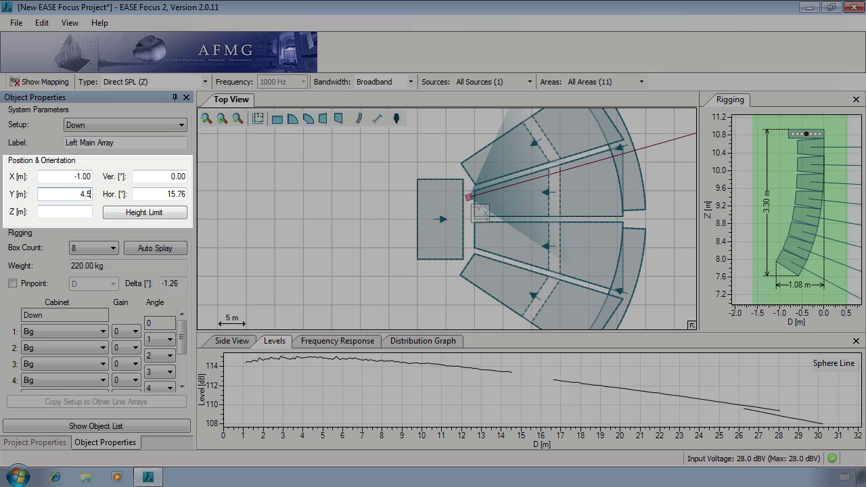
key(Tab)
- Set the array height to 10 m and its horizontal aim to 17°
text(10)
key(Tab)
key(Tab)
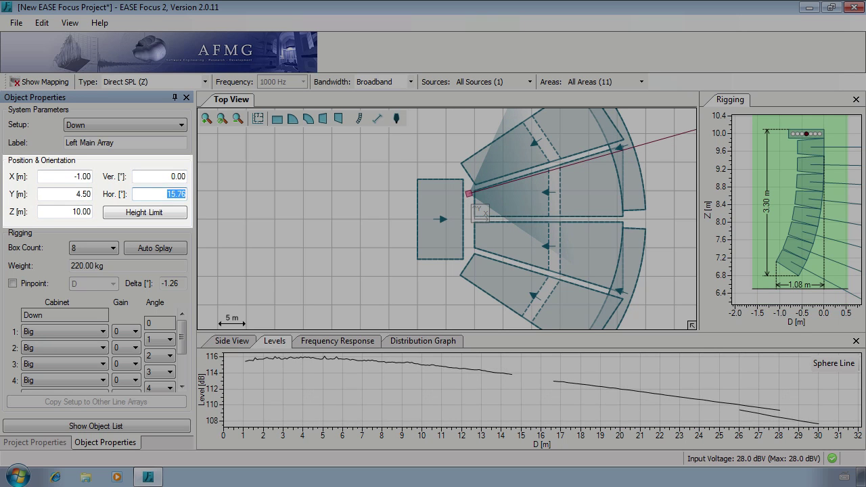
text(17)
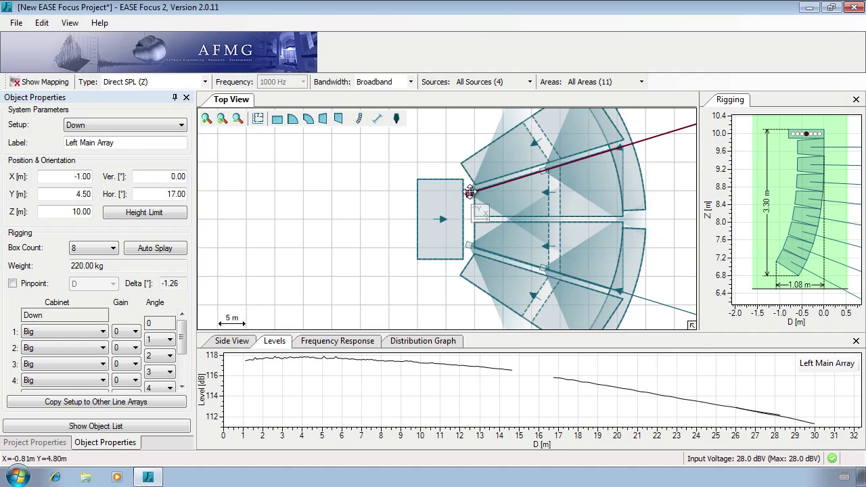
click(470, 193)
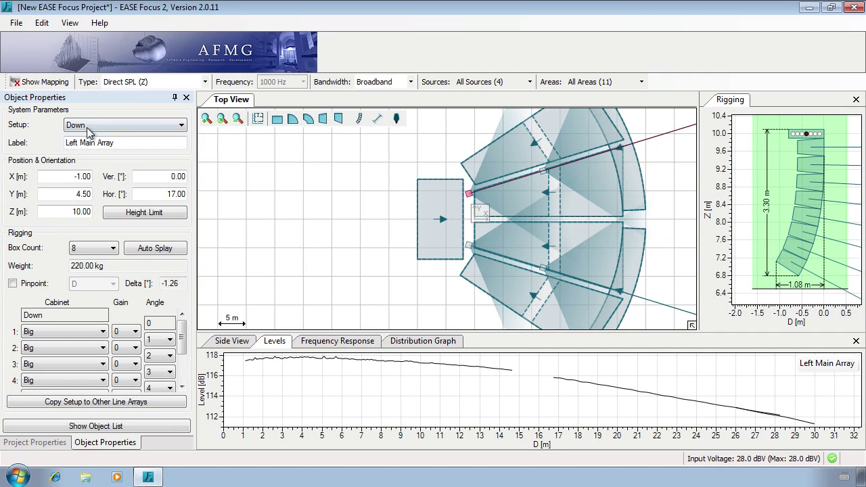
- Try a Stacked rigging setup, revert to Down, and review the height limits without changes
click(180, 126)
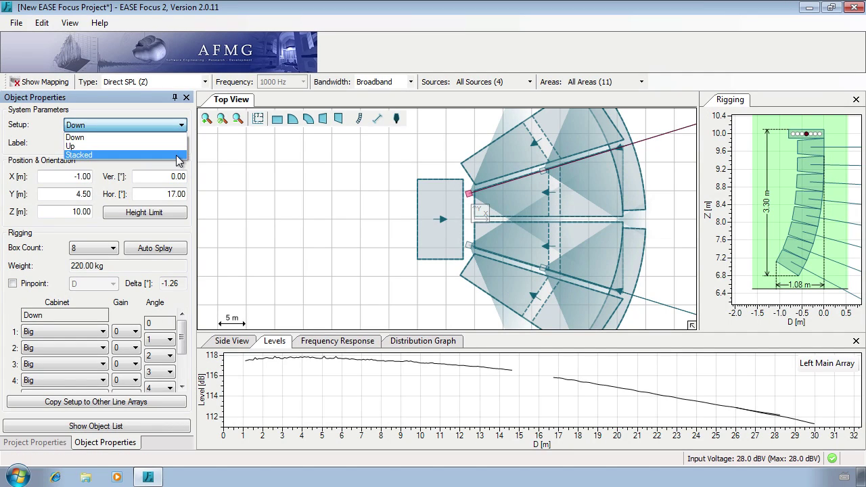
click(179, 155)
click(179, 127)
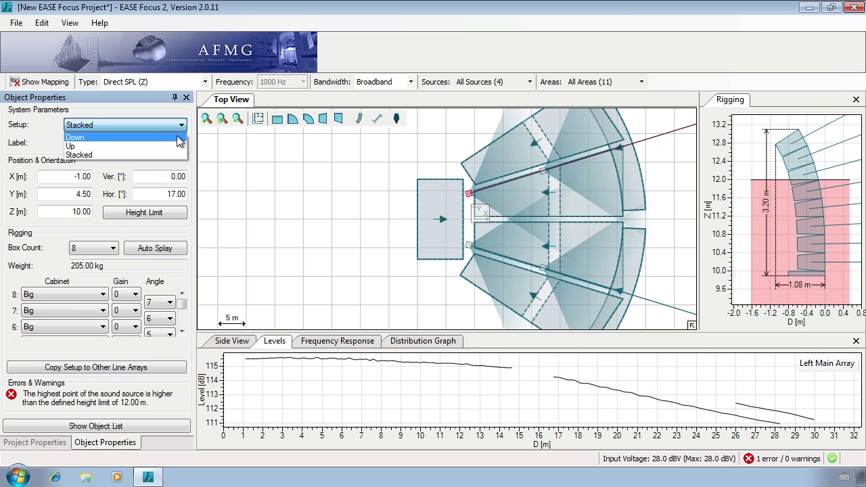
click(177, 138)
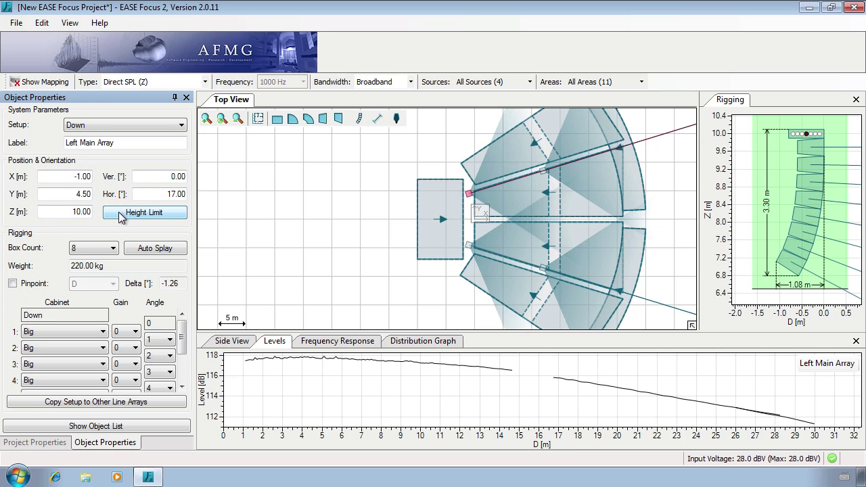
click(121, 216)
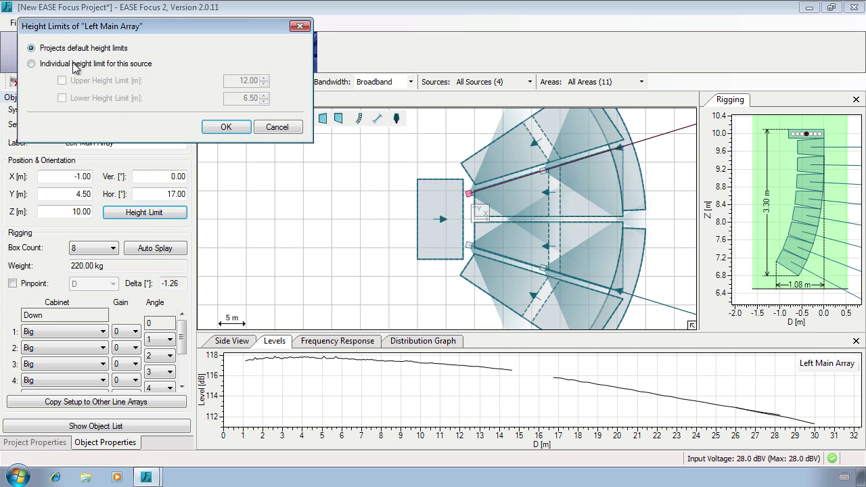
click(277, 128)
- Set the Box Count to 12, keeping box 1 at Big cabinet, angle 1, gain 0
click(113, 248)
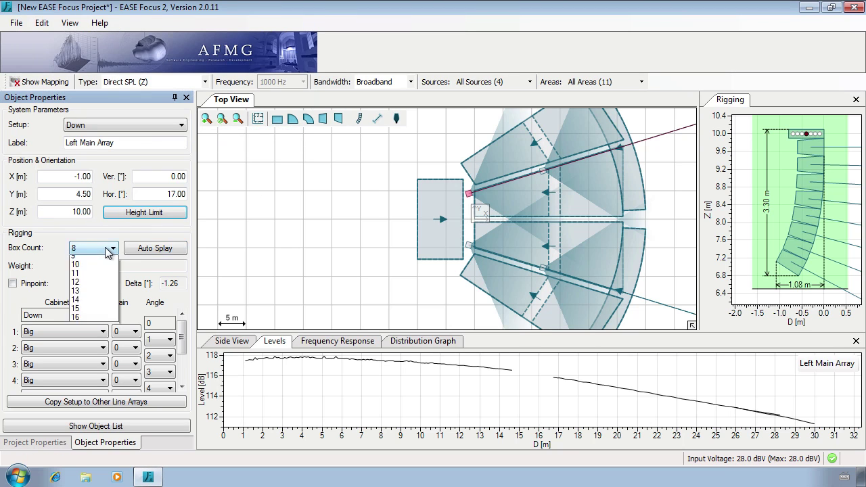
click(93, 358)
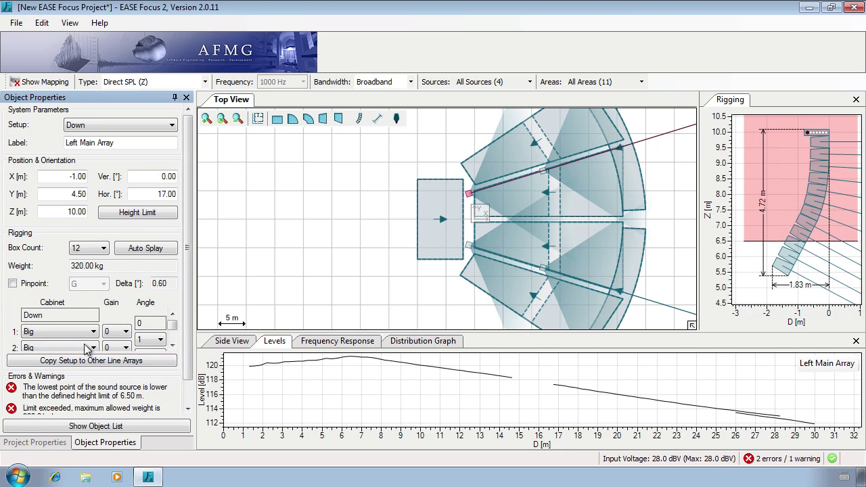
click(89, 331)
click(88, 331)
click(147, 340)
click(147, 340)
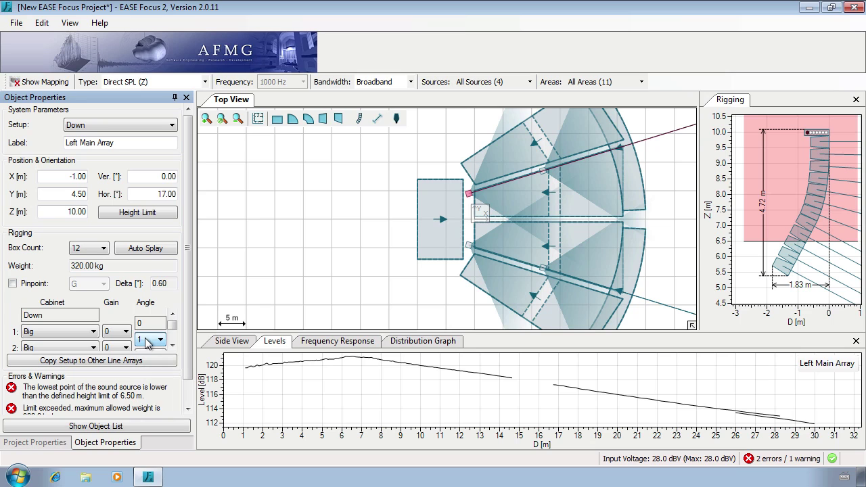
click(127, 332)
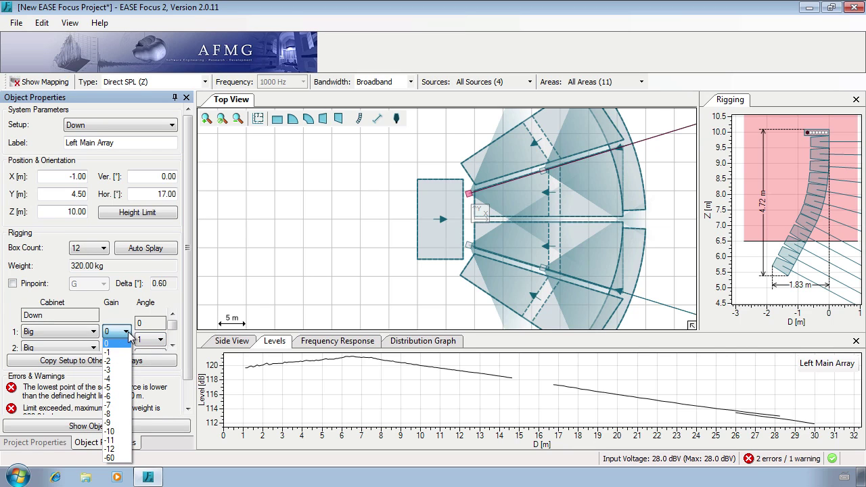
click(128, 332)
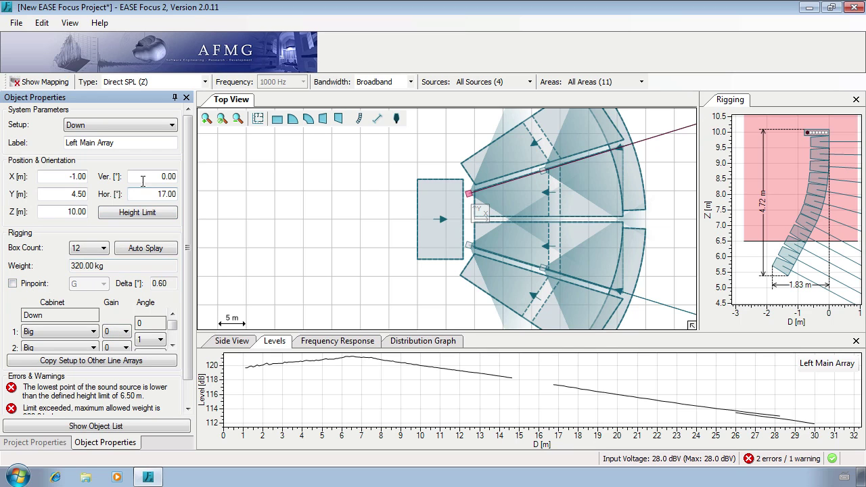
double_click(143, 179)
text(10)
key(Return)
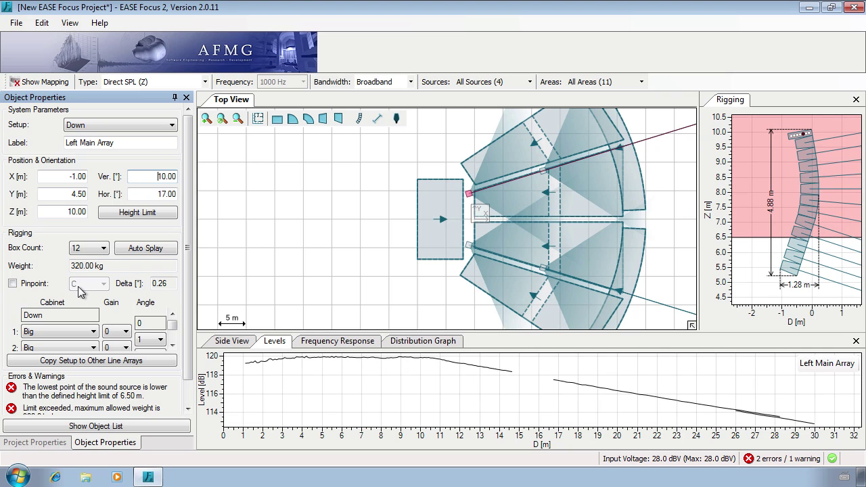
key(ctrl+z)
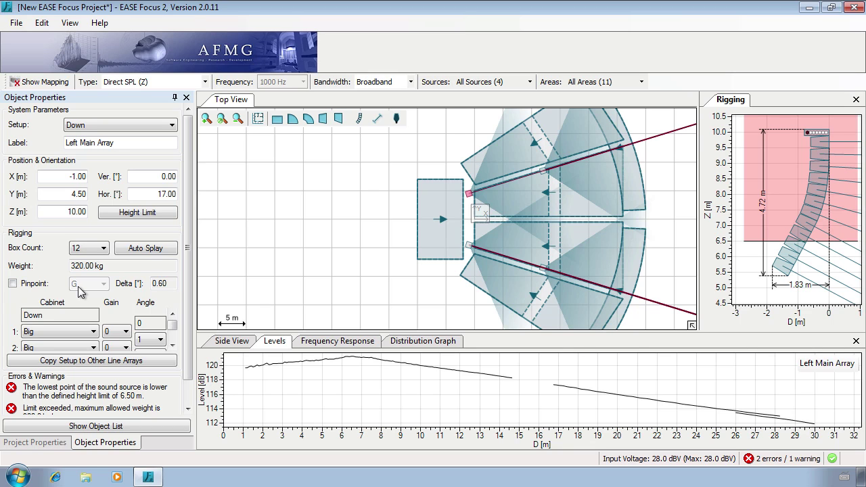
scroll(188, 264, down, 1)
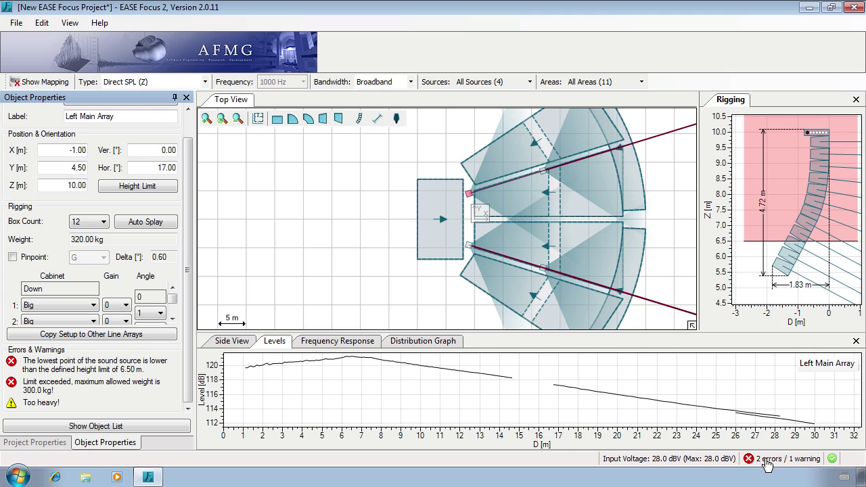
click(769, 462)
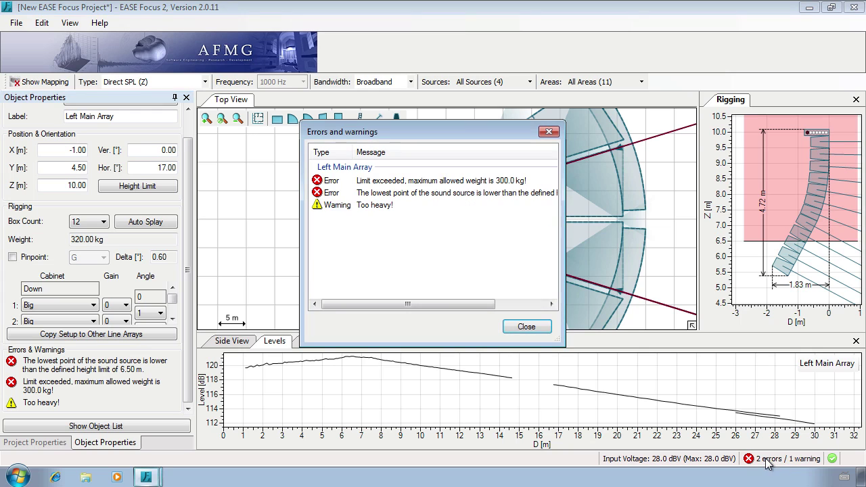
click(523, 327)
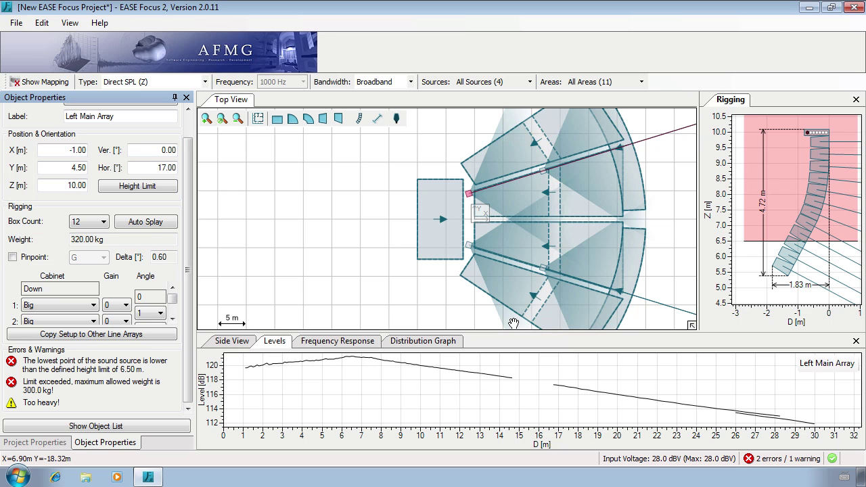
- Open the Edit menu to reach the Line Array Presets (J-Array, Lined, Curved)
click(43, 25)
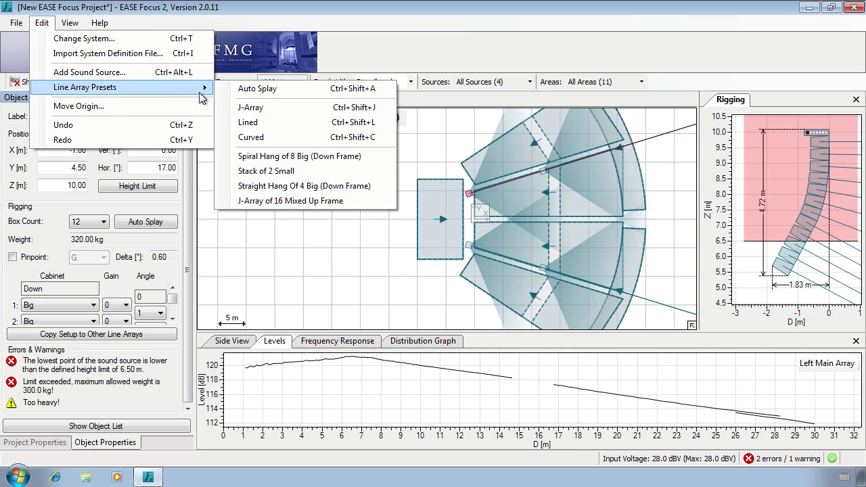